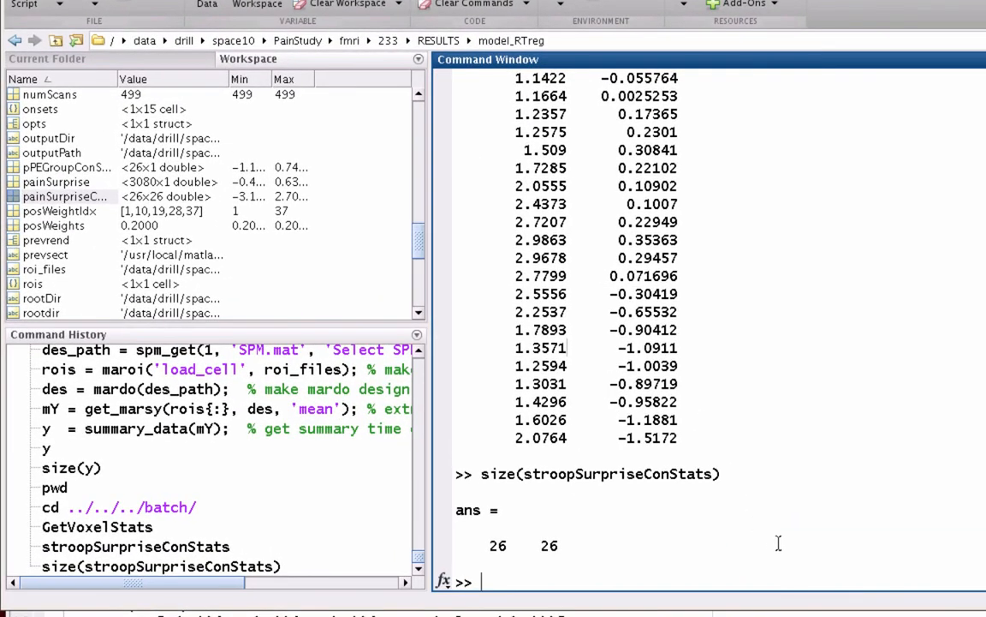
- Open the painSurpriseConStats variable from the workspace and select all values of its matrix for copying
click(57, 199)
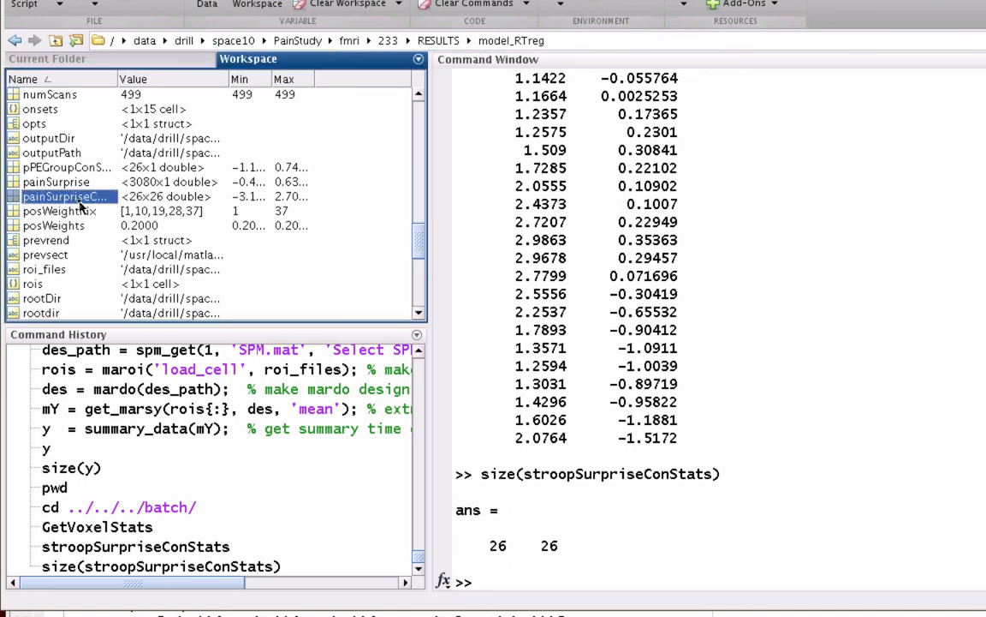
double_click(77, 198)
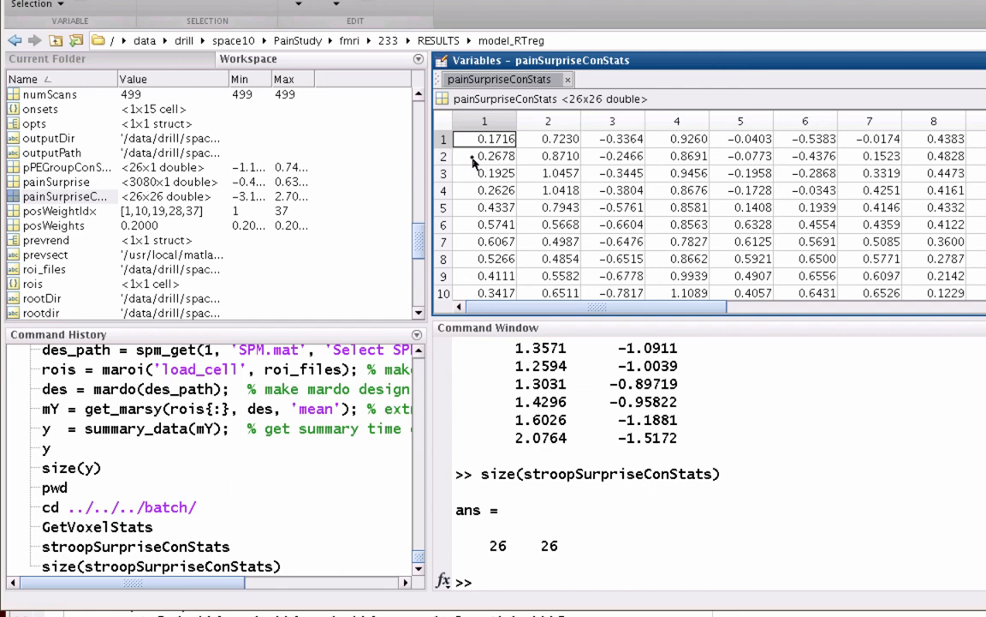
click(84, 196)
click(553, 222)
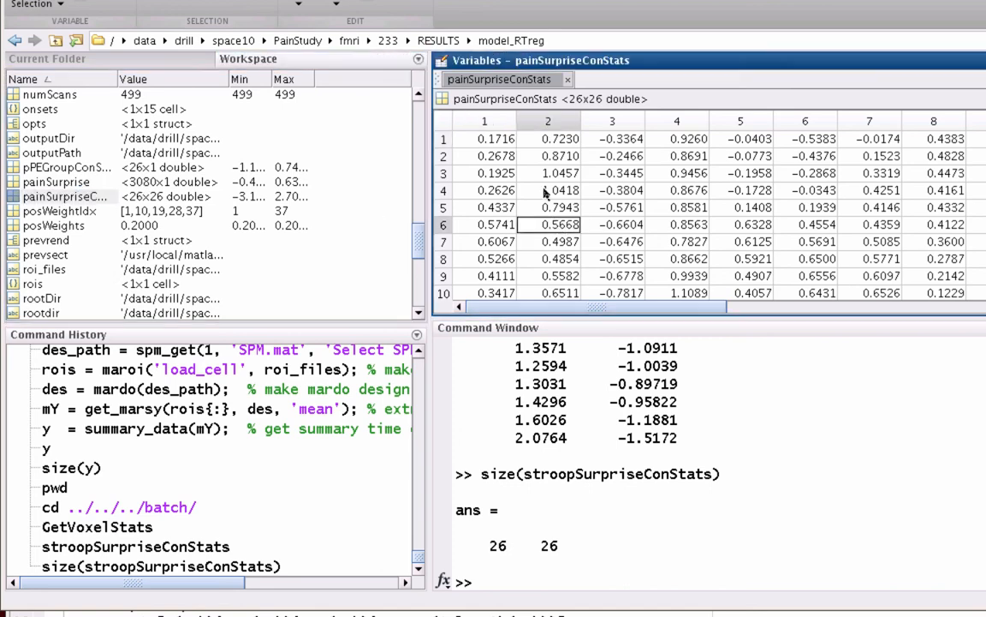
click(495, 140)
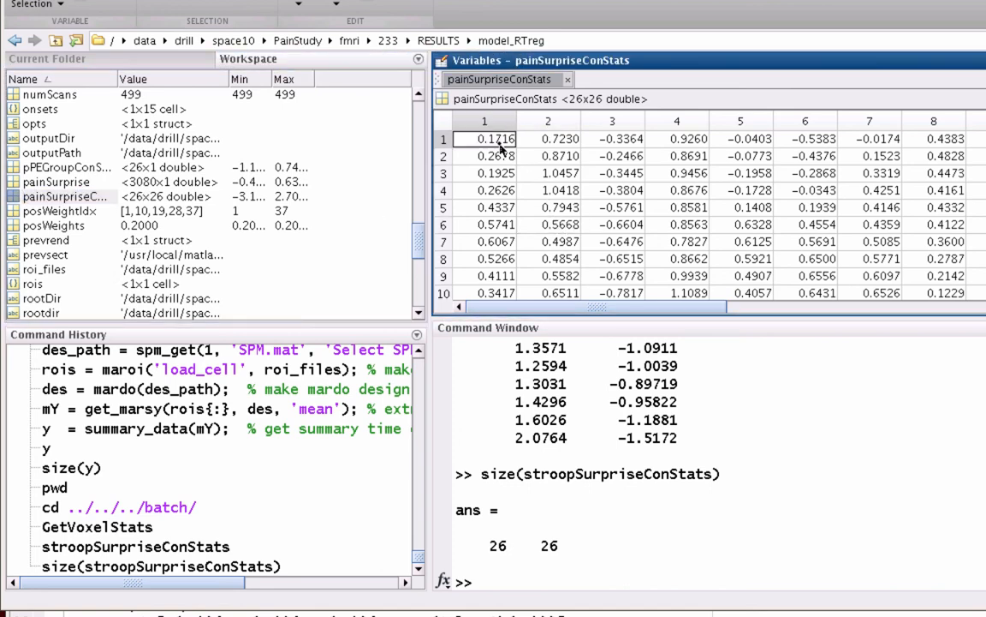
key(ctrl+a)
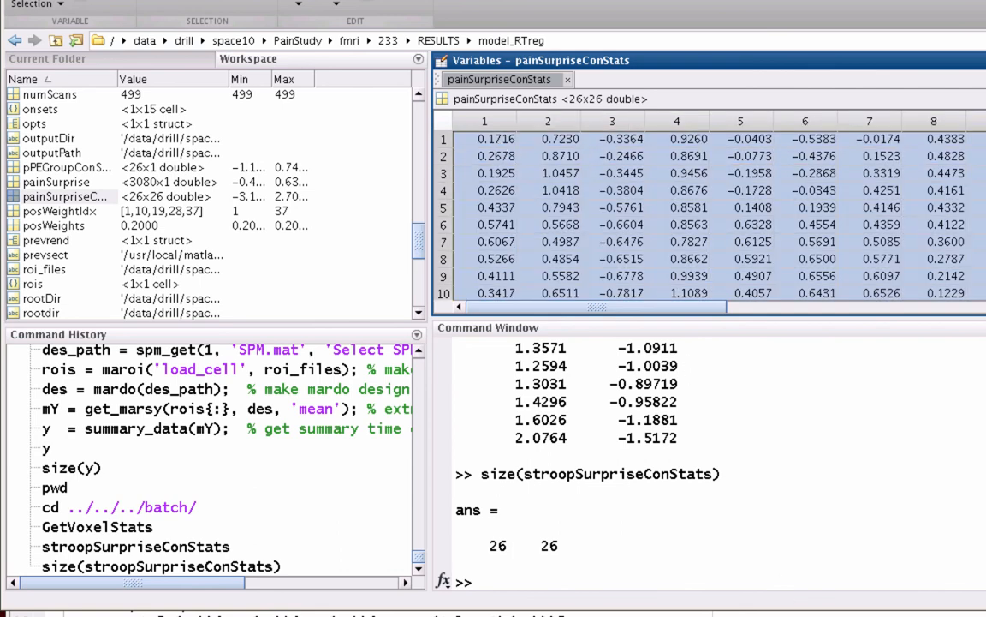
- Switch to Excel and paste the copied painSurpriseConStats matrix into the empty sheet, starting at cell B4
key(super+Tab)
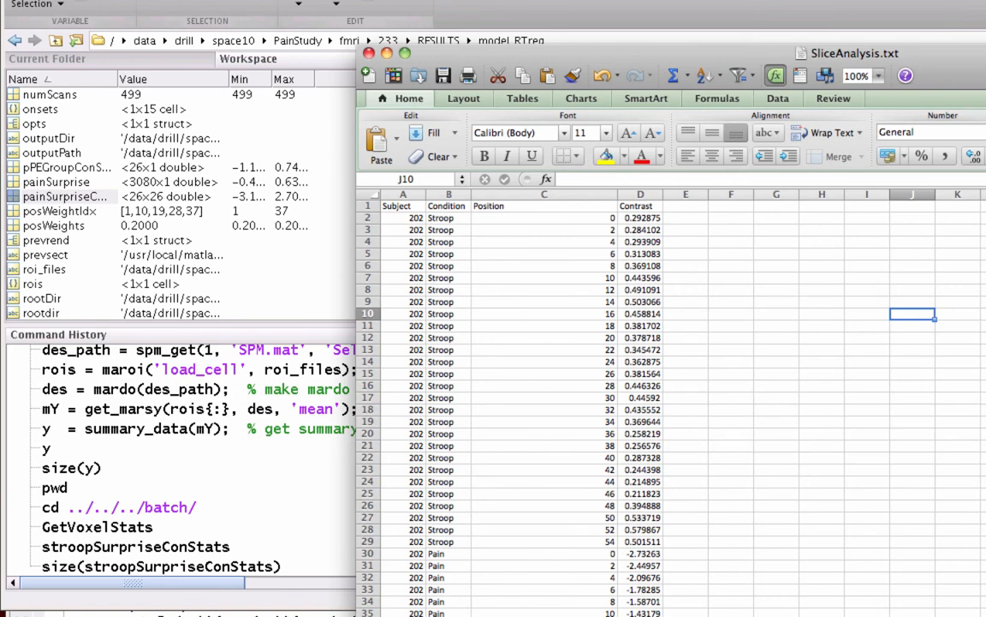
key(ctrl+Page_Down)
click(455, 227)
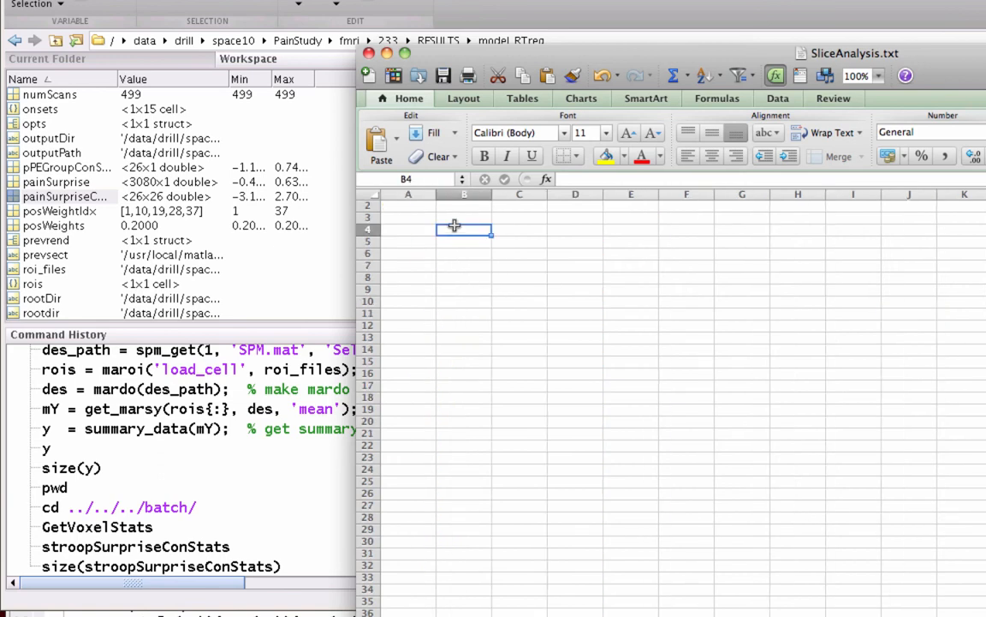
key(super+v)
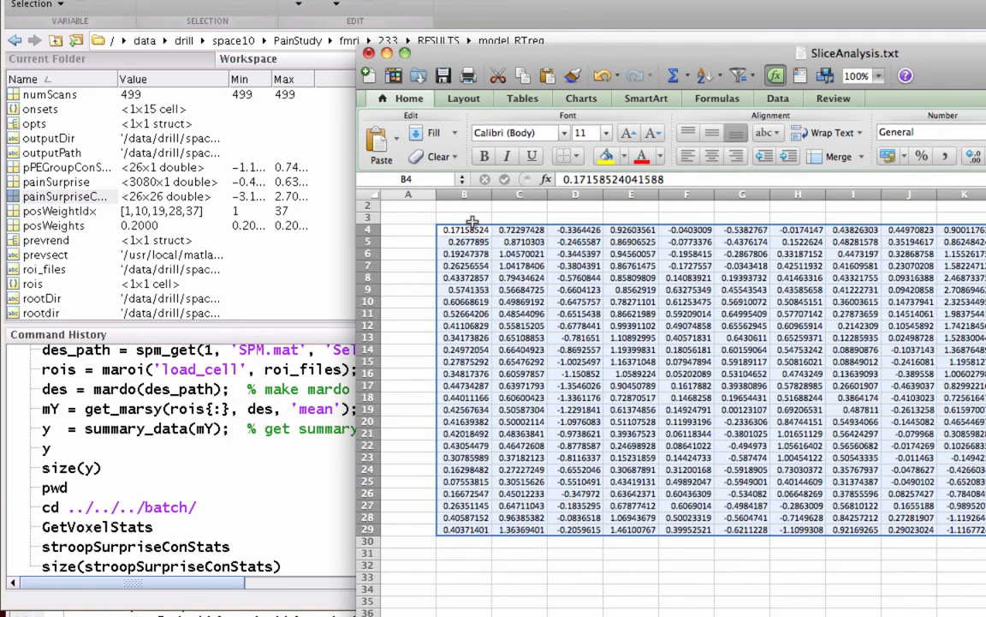
- Label the first three matrix columns 1, 2 and 3 in cells B3 to D3
click(472, 219)
text(1)
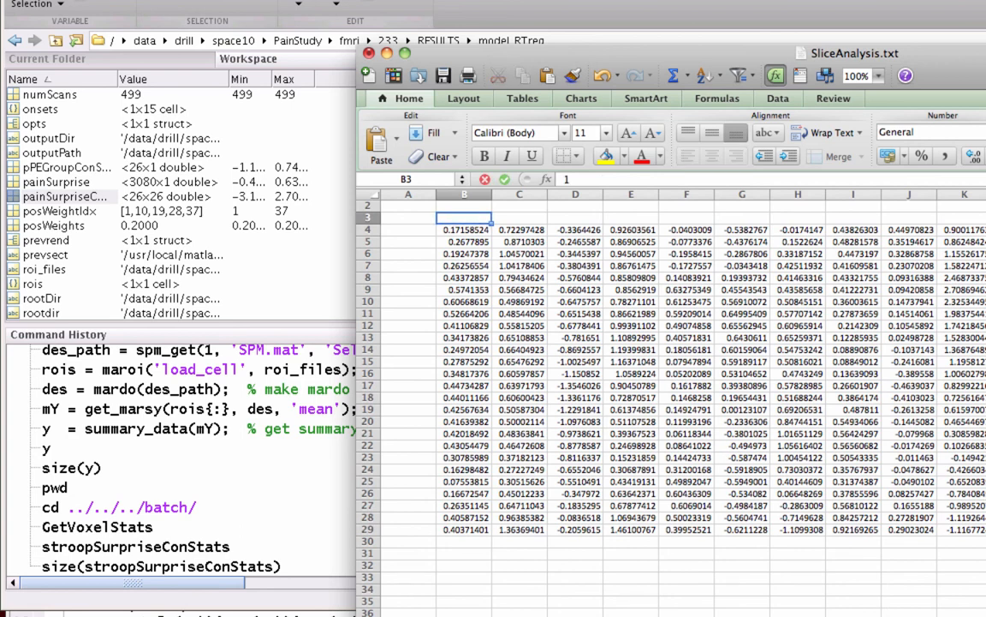
key(Tab)
text(2)
key(Tab)
text(3)
key(Return)
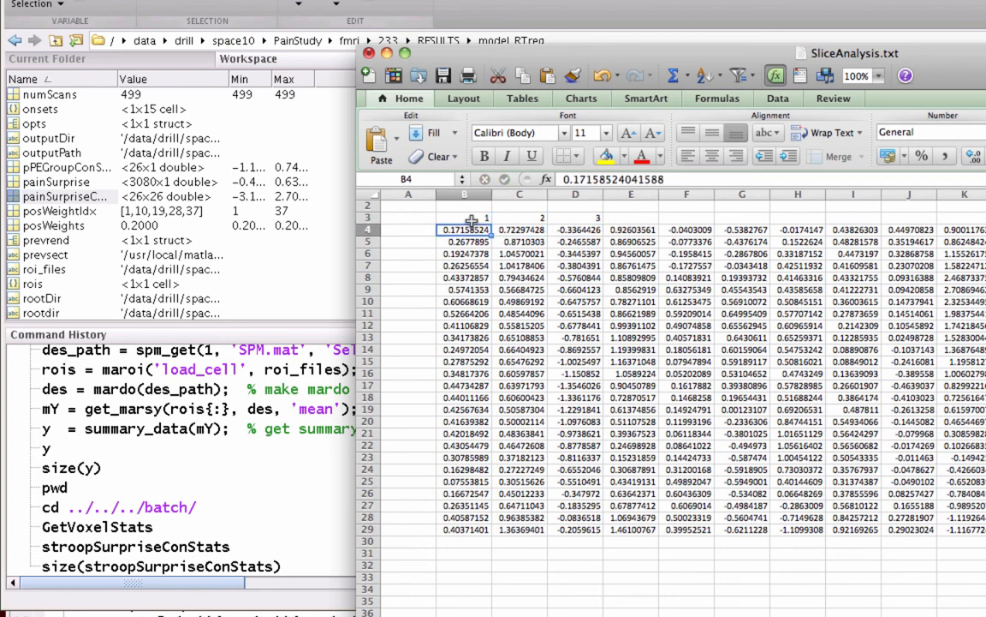
- Number the first five matrix rows 1 to 5 in column A, starting at cell A4
key(Left)
text(1)
key(Return)
text(2)
key(Return)
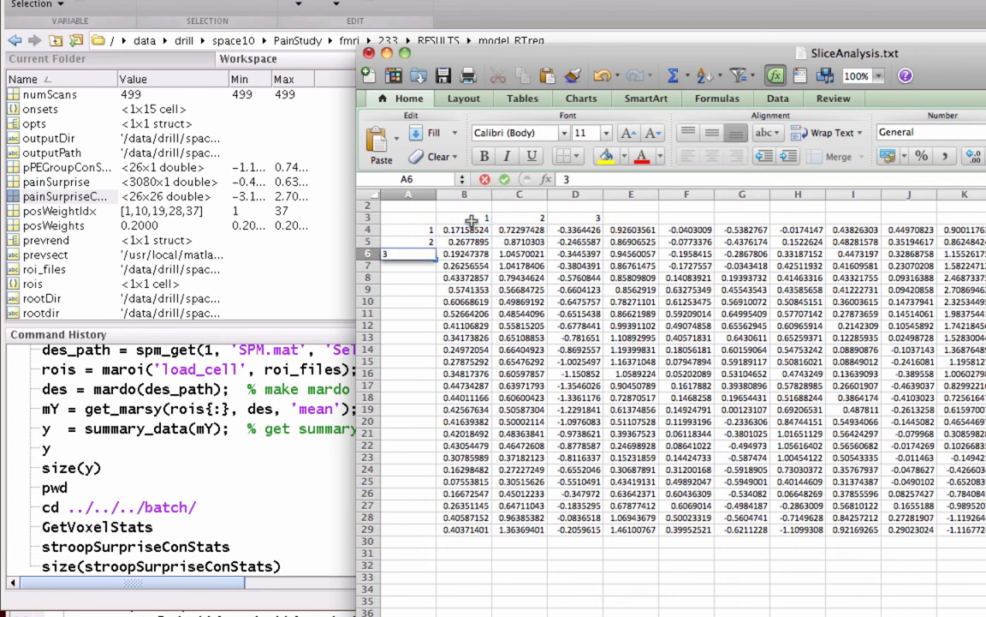
text(3)
key(Return)
text(4)
key(Return)
text(5)
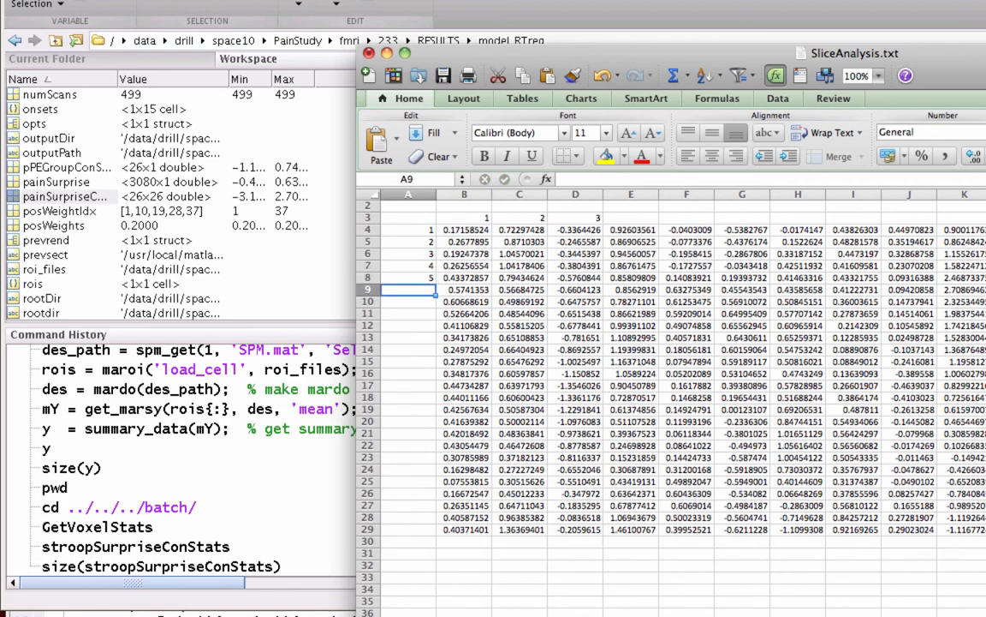
- Examine the chart of Stroop and Pain Surprise contrast estimates by Y coordinate on the Position sheet
key(ctrl+Page_Up)
scroll(787, 524, down, 5)
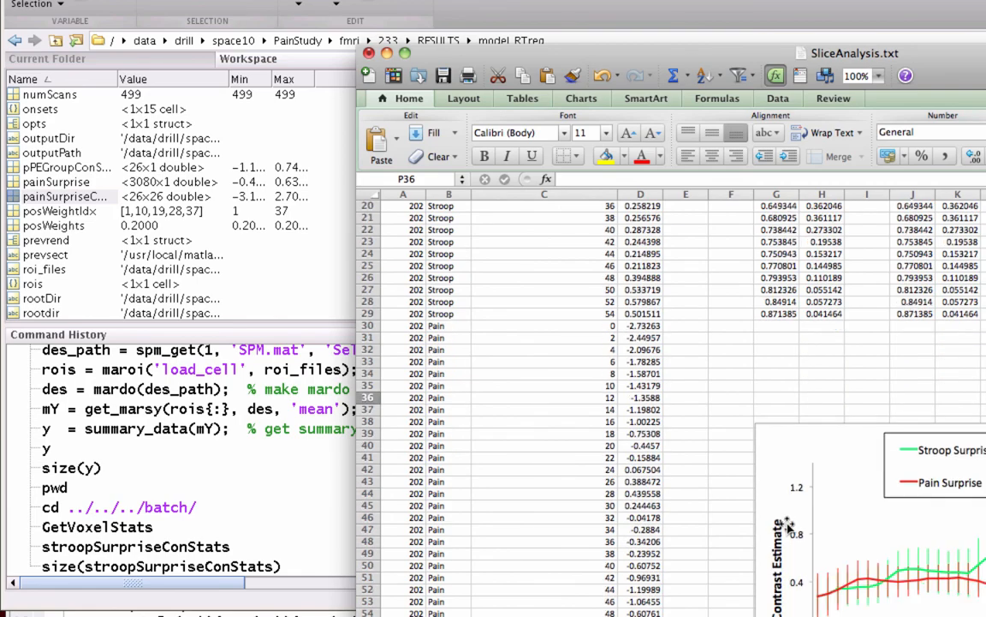
scroll(731, 506, down, 1)
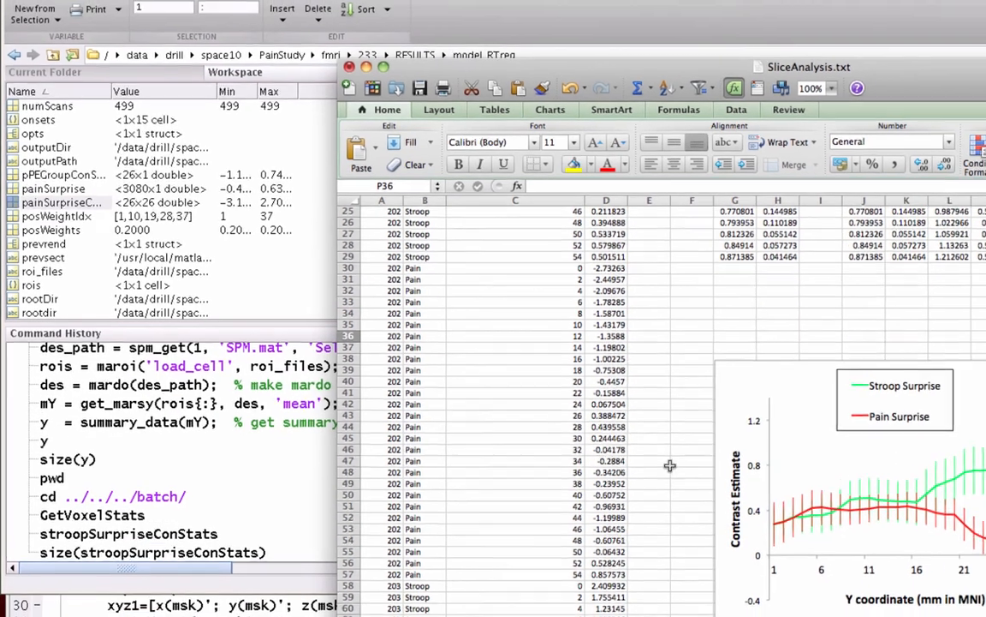
scroll(696, 465, down, 2)
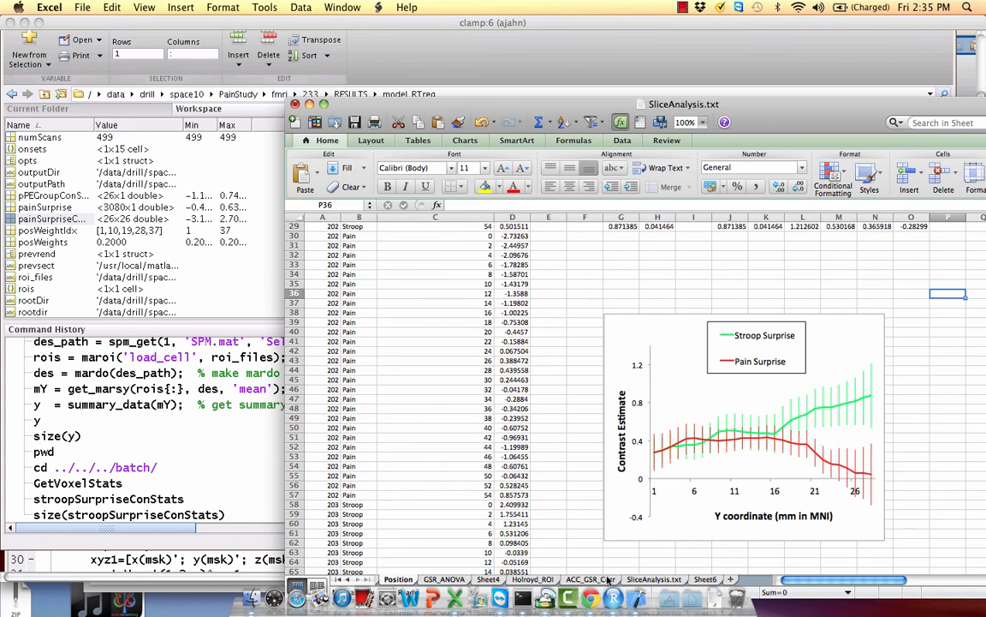
- Review the Condition column on the SliceAnalysis.txt sheet, examining the Stroop and Pain rows of subject 202
click(654, 580)
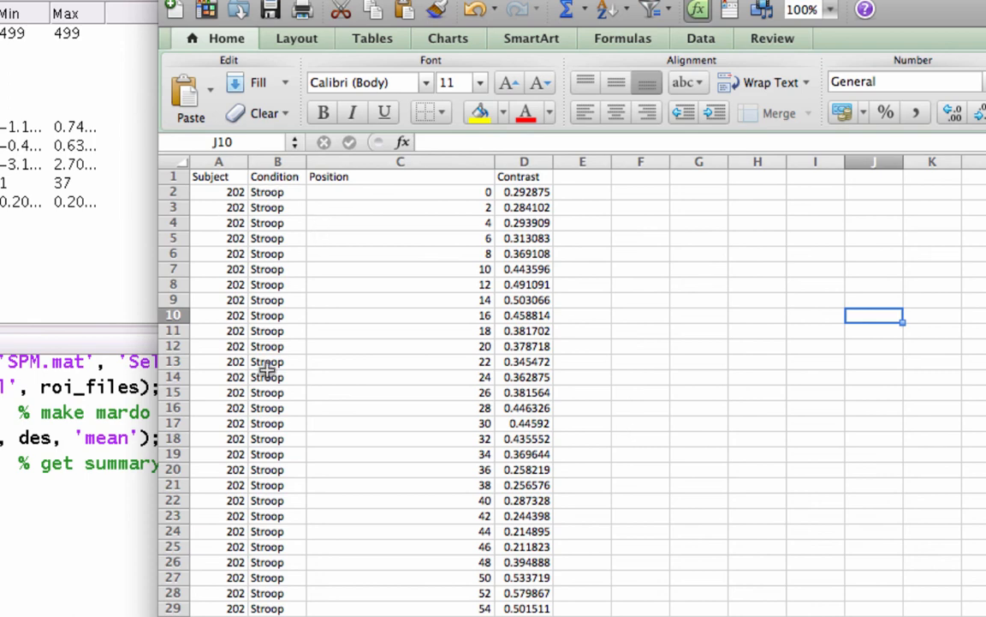
scroll(267, 370, down, 15)
scroll(244, 488, up, 13)
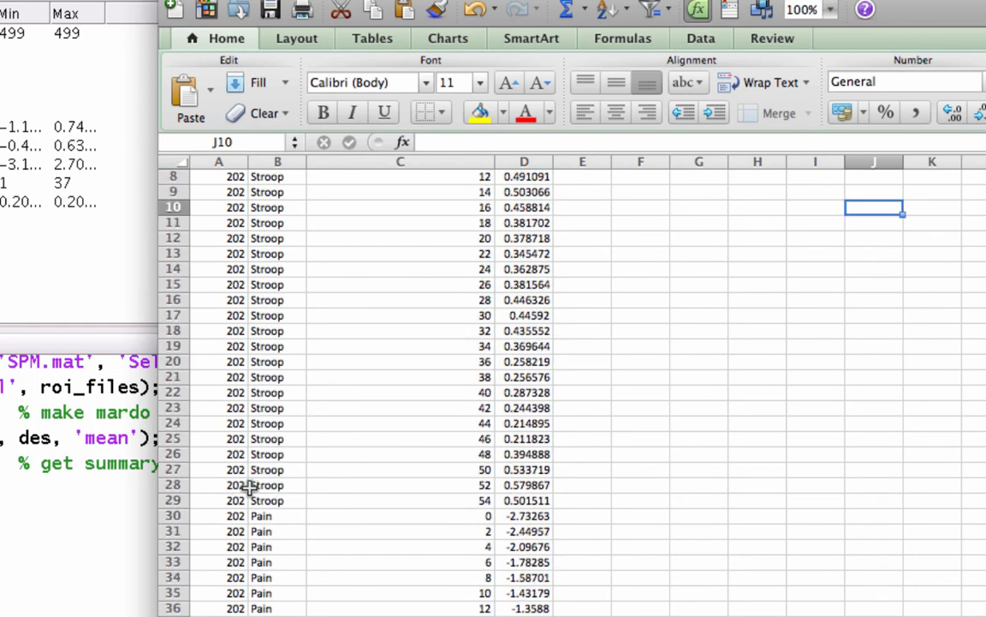
scroll(248, 486, up, 3)
drag(281, 194, 283, 608)
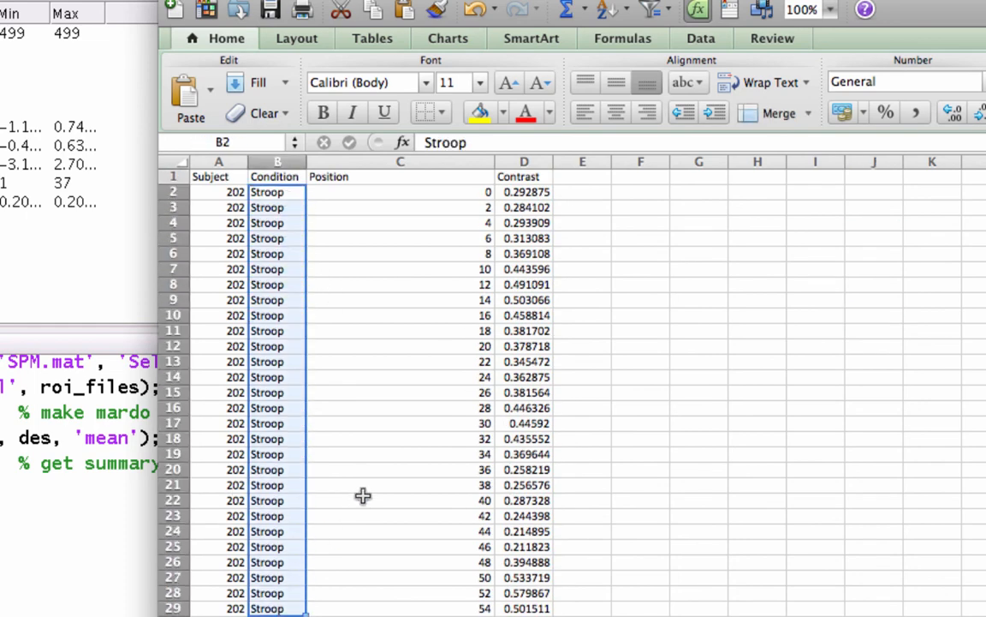
scroll(343, 531, down, 5)
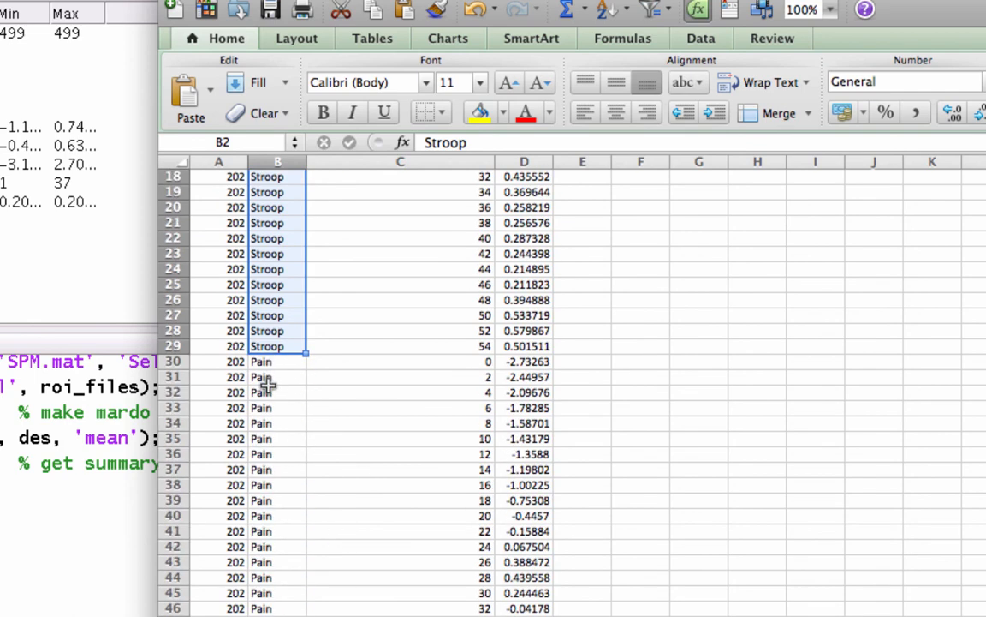
drag(281, 393, 359, 608)
scroll(385, 385, up, 7)
- Examine the Position and Contrast columns and how the rows continue from subject 202 to 203
click(412, 193)
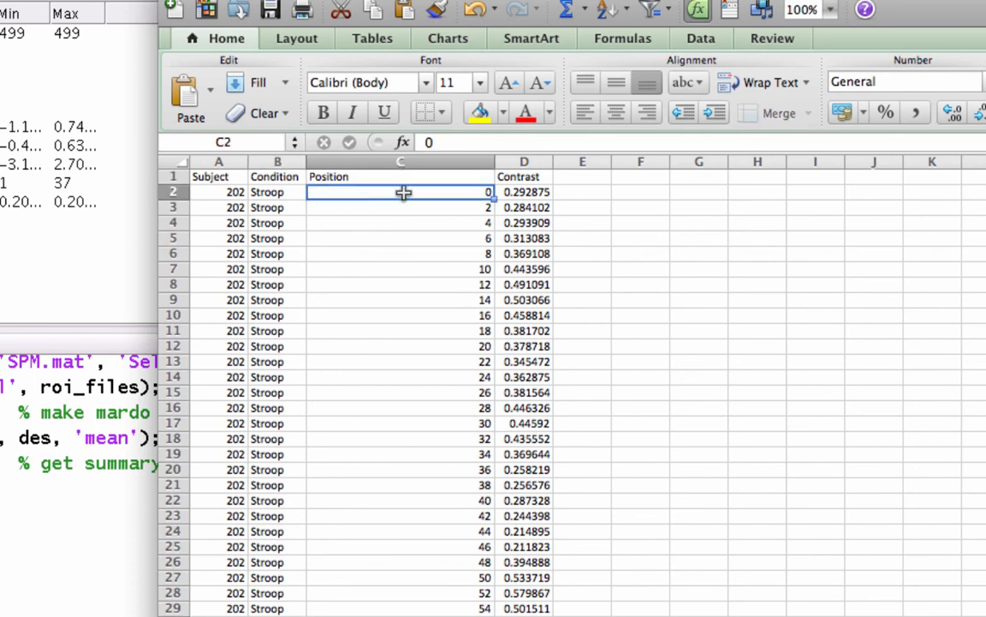
key(Down)
click(541, 195)
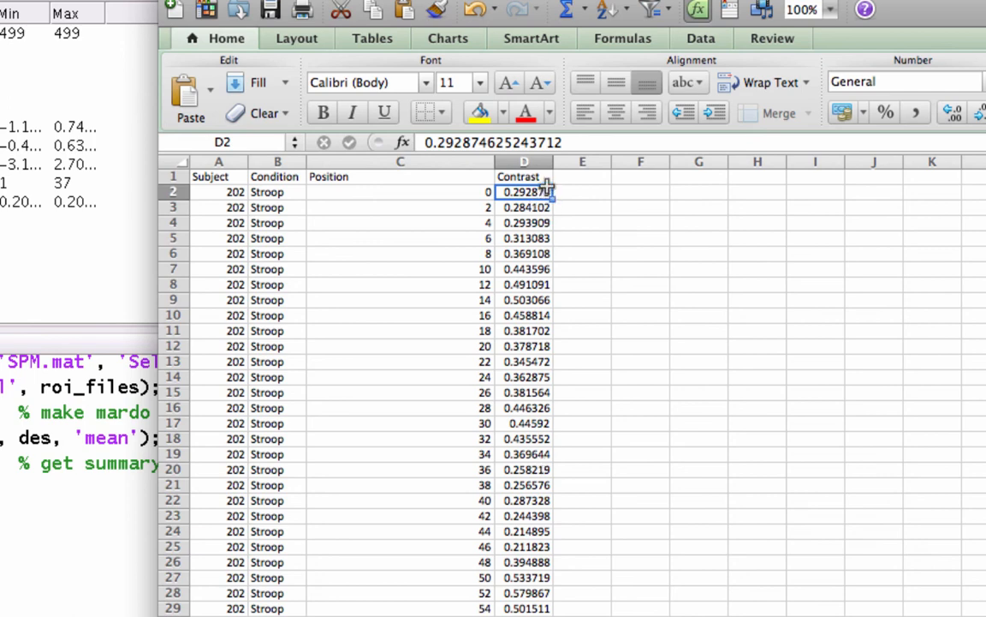
scroll(531, 604, down, 3)
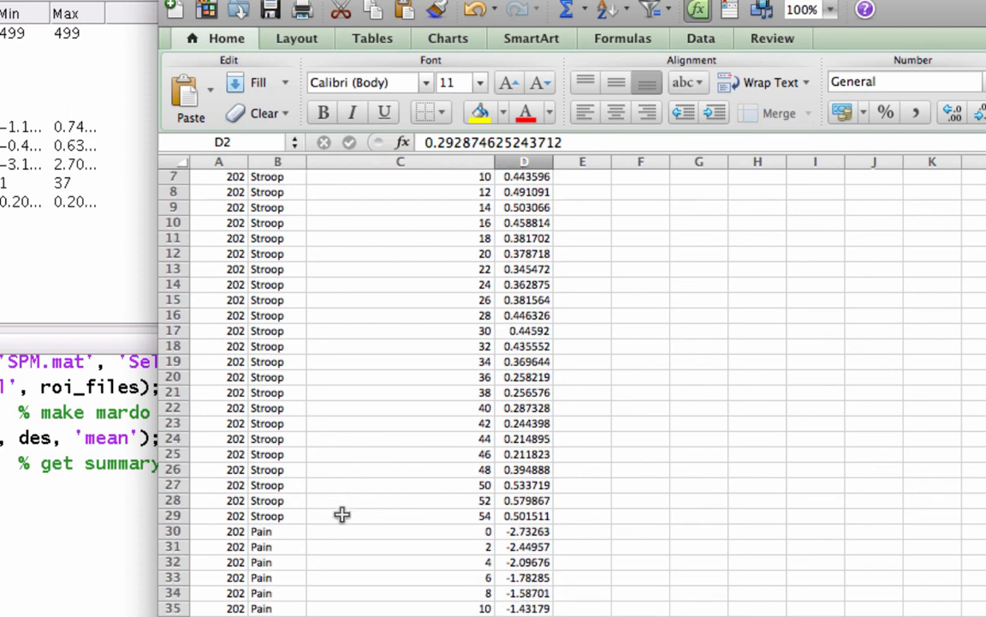
scroll(477, 551, down, 15)
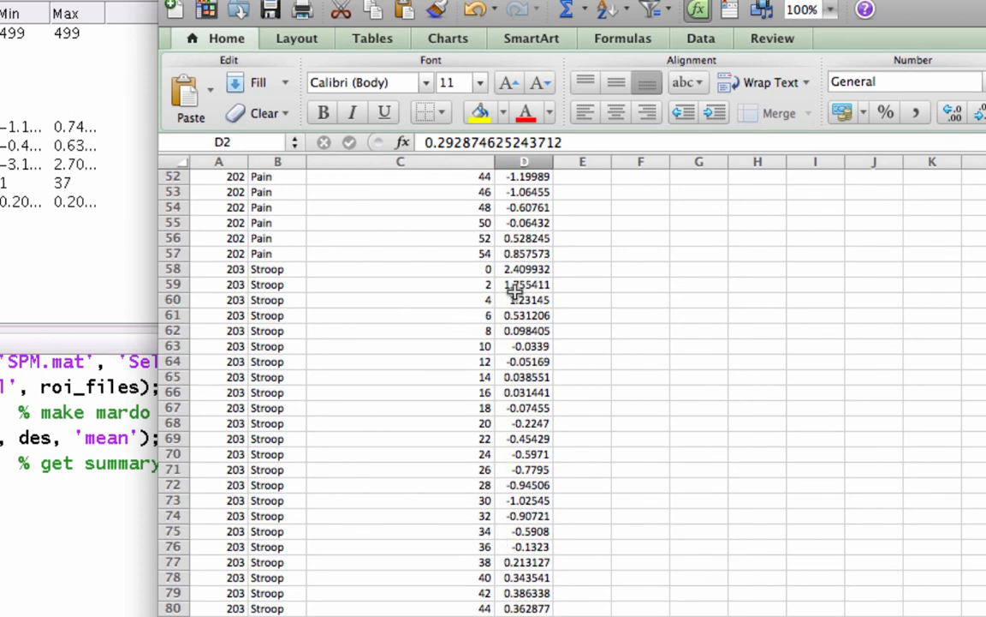
scroll(483, 454, up, 15)
scroll(482, 460, up, 2)
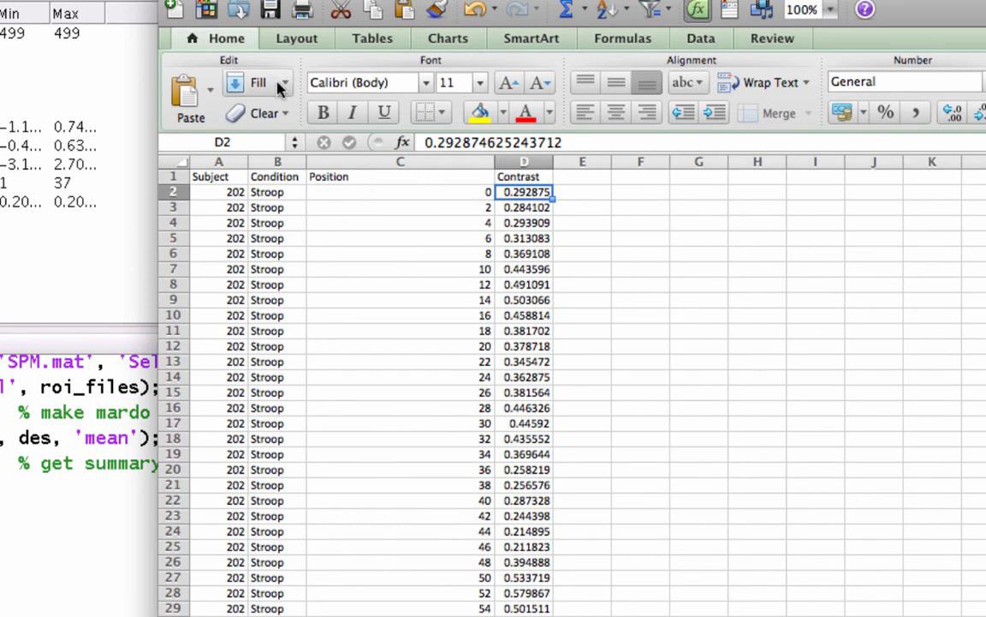
- Save only the active sheet to the Desktop as tab-delimited text named SliceAnalysis, replacing the existing file
click(2, 0)
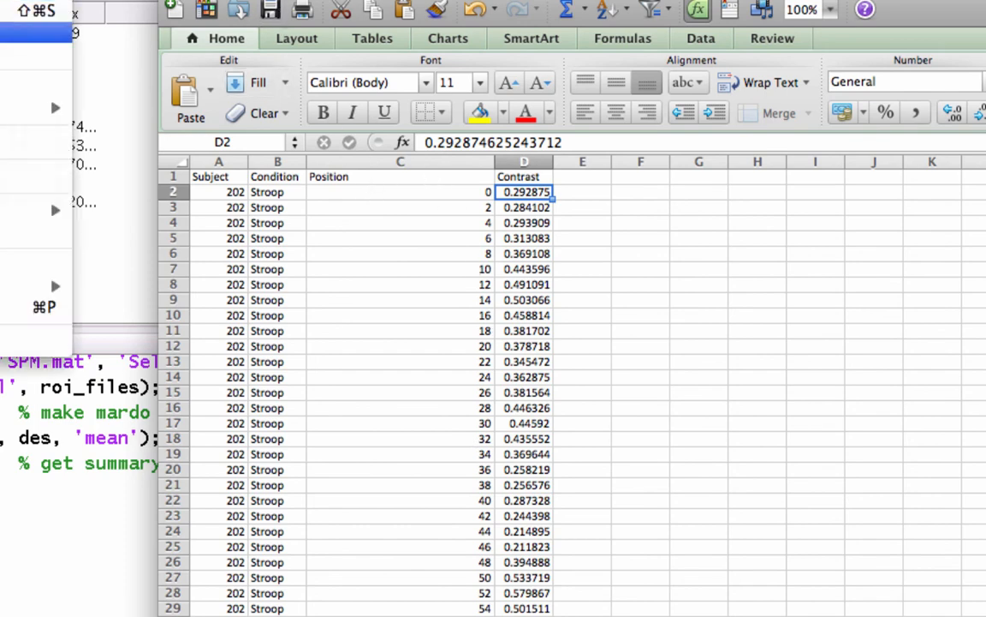
click(2, 11)
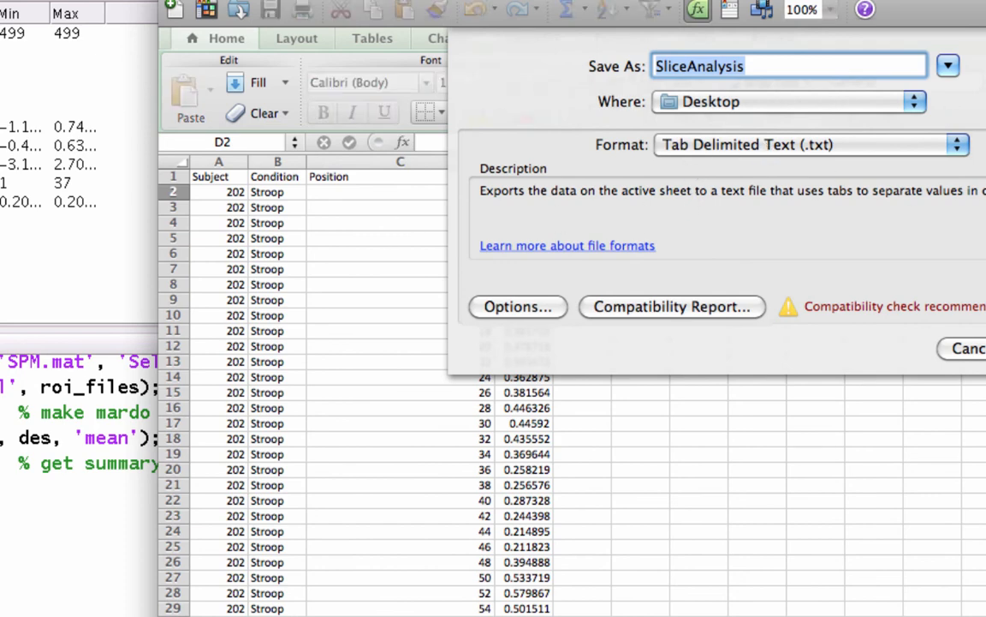
key(Return)
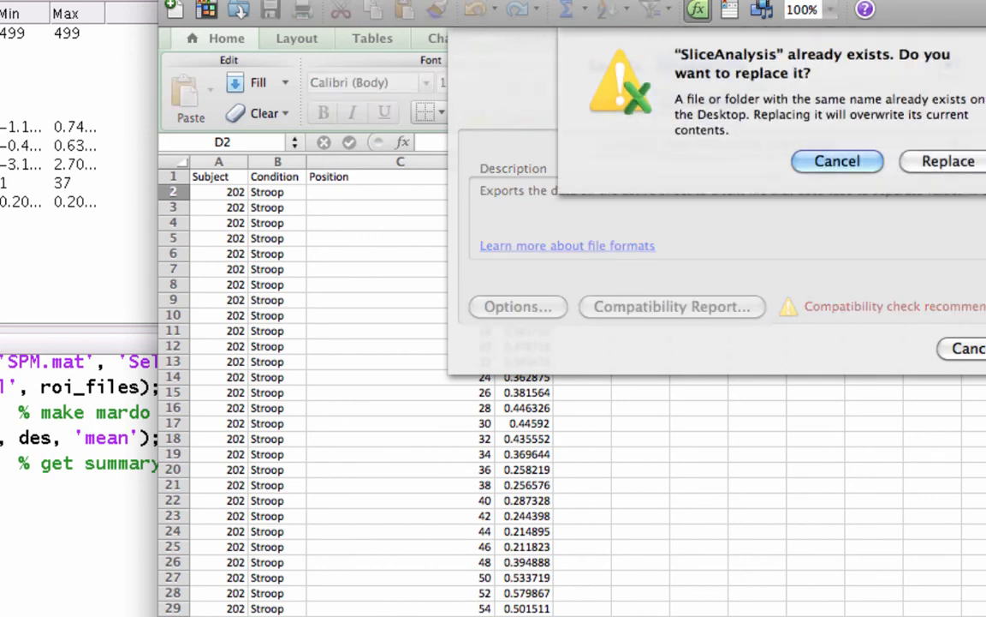
click(947, 161)
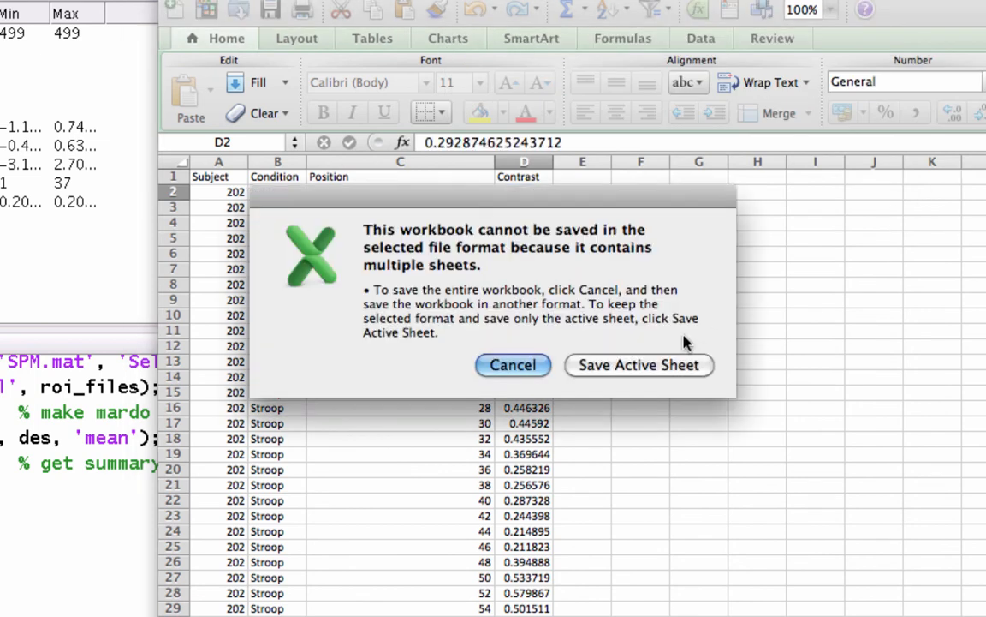
click(636, 368)
click(643, 366)
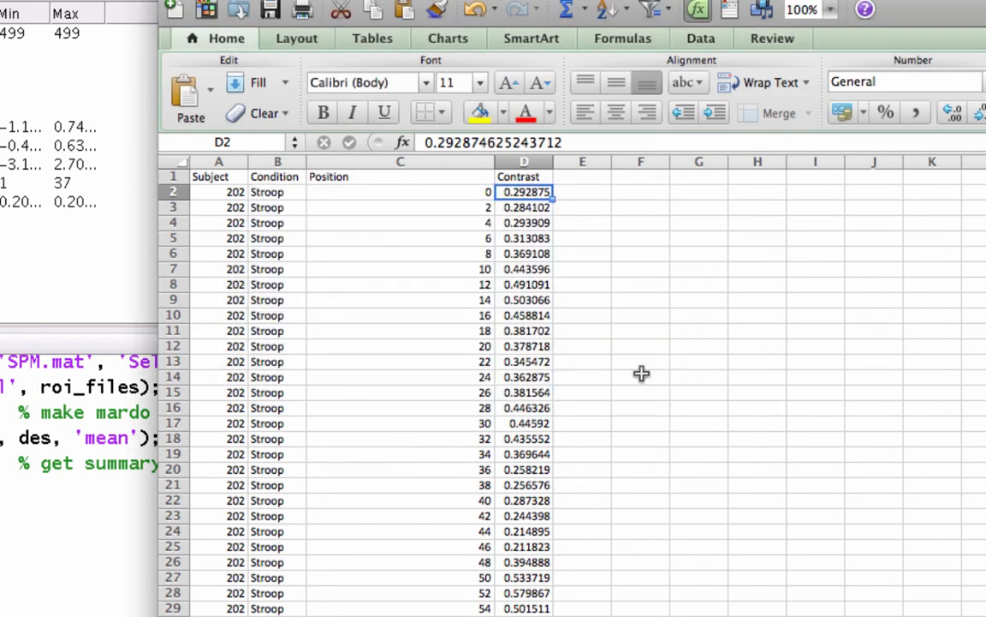
- Switch to RStudio and run the script lines that set the working directory to ~/Desktop and read SliceAnalysis.txt into x with header=TRUE
click(613, 598)
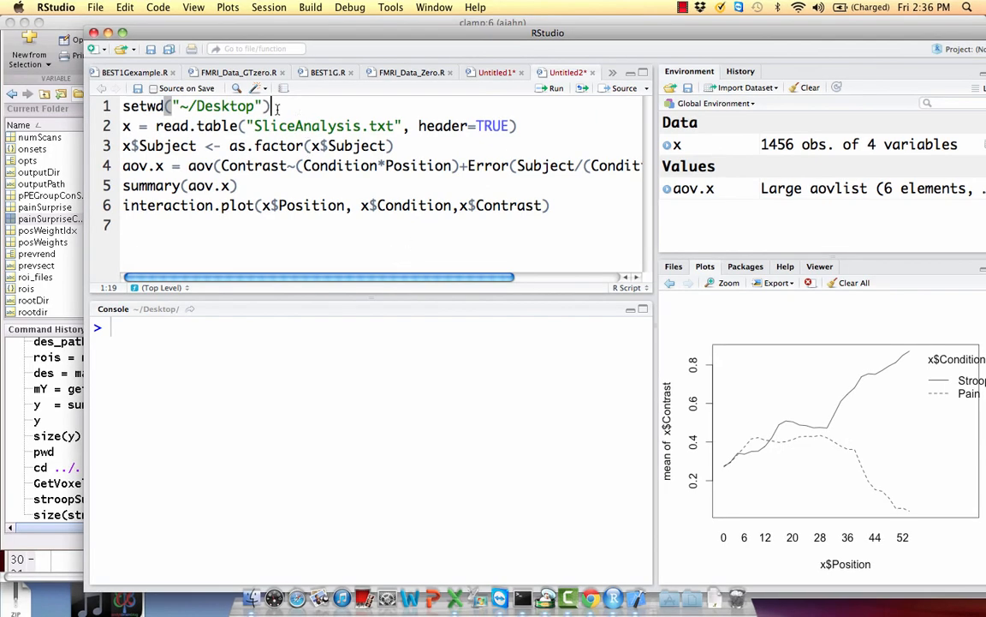
drag(270, 105, 122, 107)
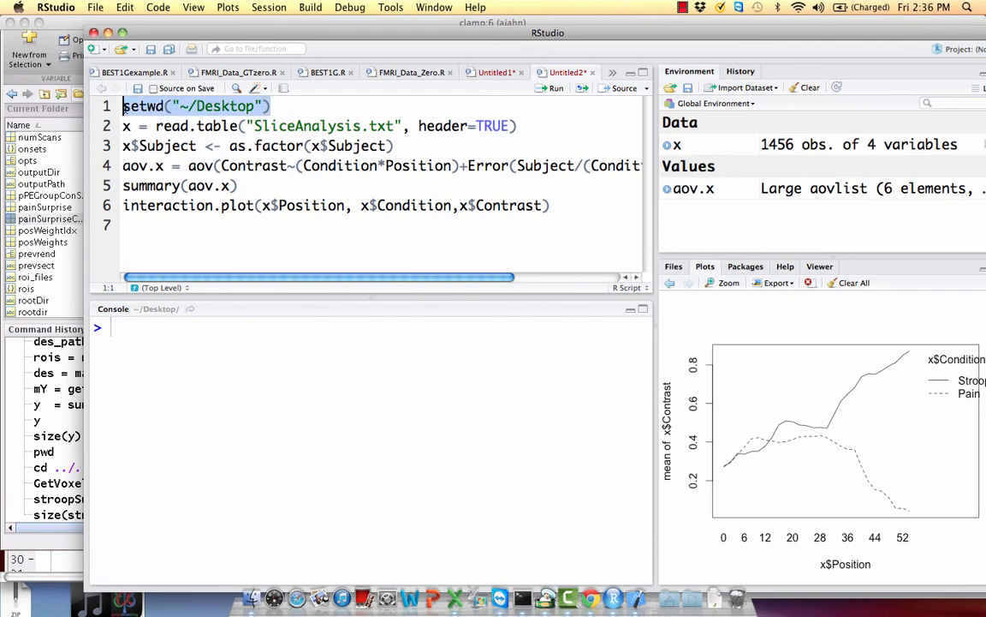
click(554, 90)
drag(523, 126, 117, 128)
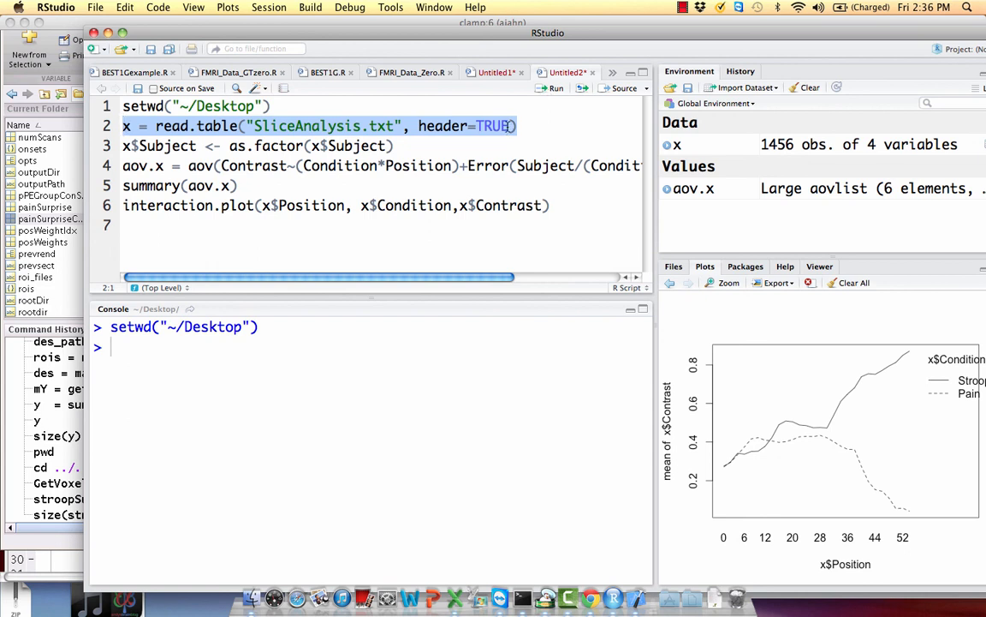
click(545, 90)
- Run the script line that converts x$Subject to a factor
click(399, 146)
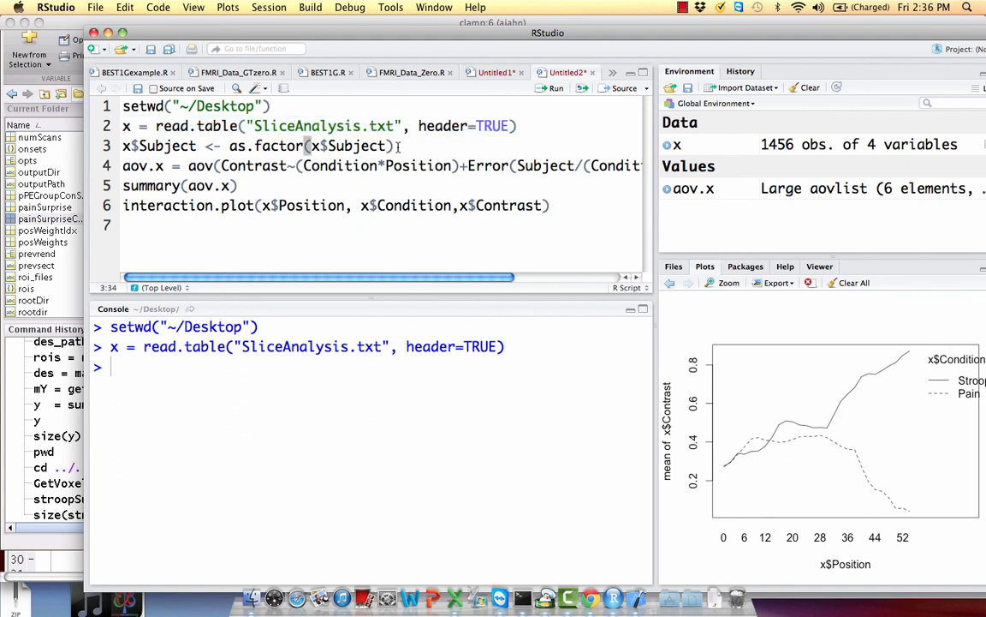
drag(398, 146, 100, 139)
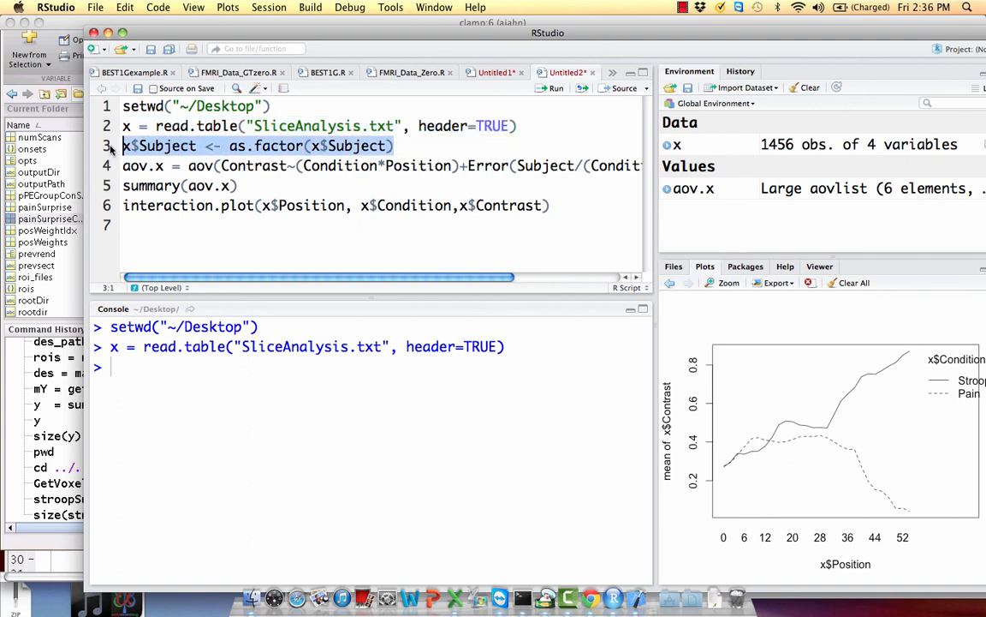
click(552, 90)
- Run the script lines that fit aov.x with Contrast~(Condition*Position)+Error(Subject/(Condition*Position)) on x and output summary(aov.x)
double_click(460, 166)
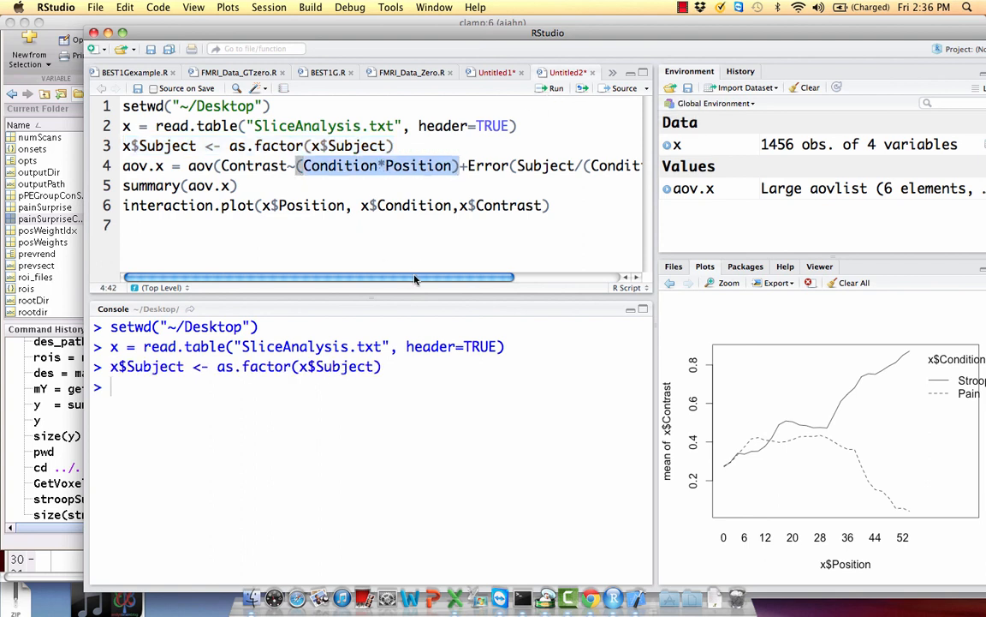
drag(655, 250, 852, 250)
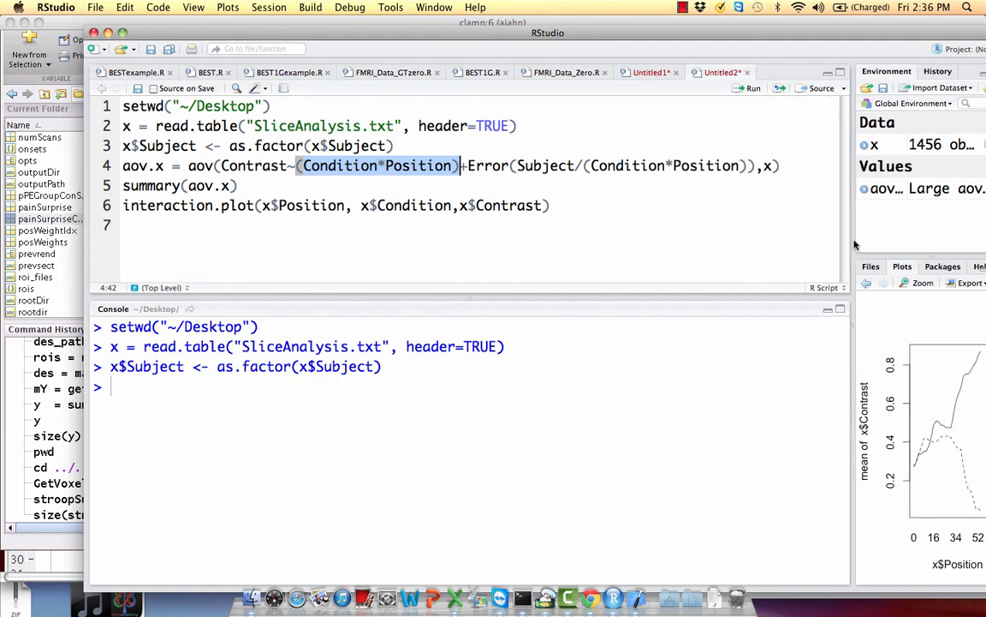
drag(794, 169, 609, 150)
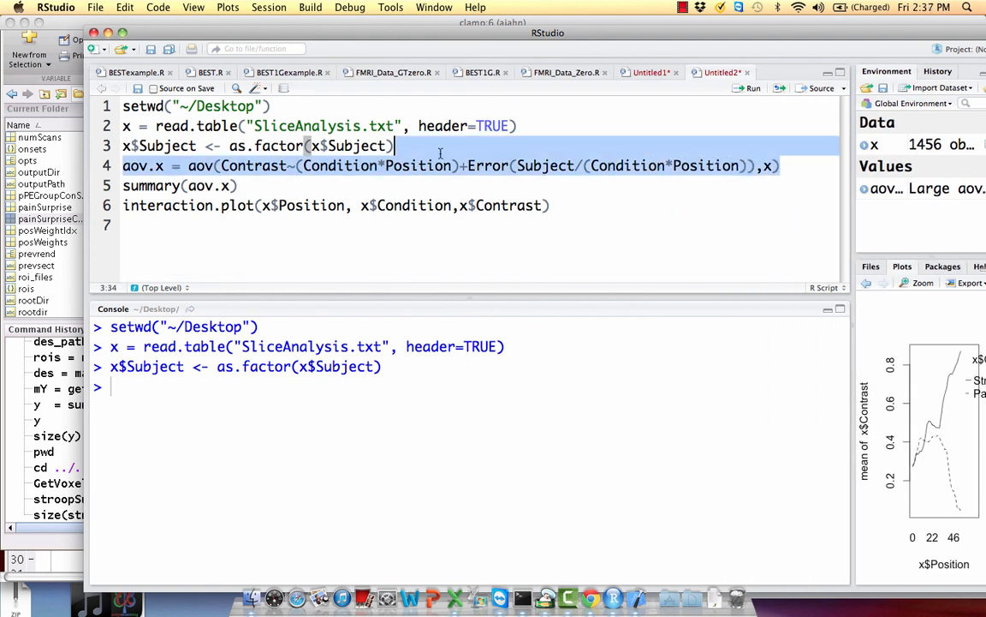
drag(440, 153, 121, 165)
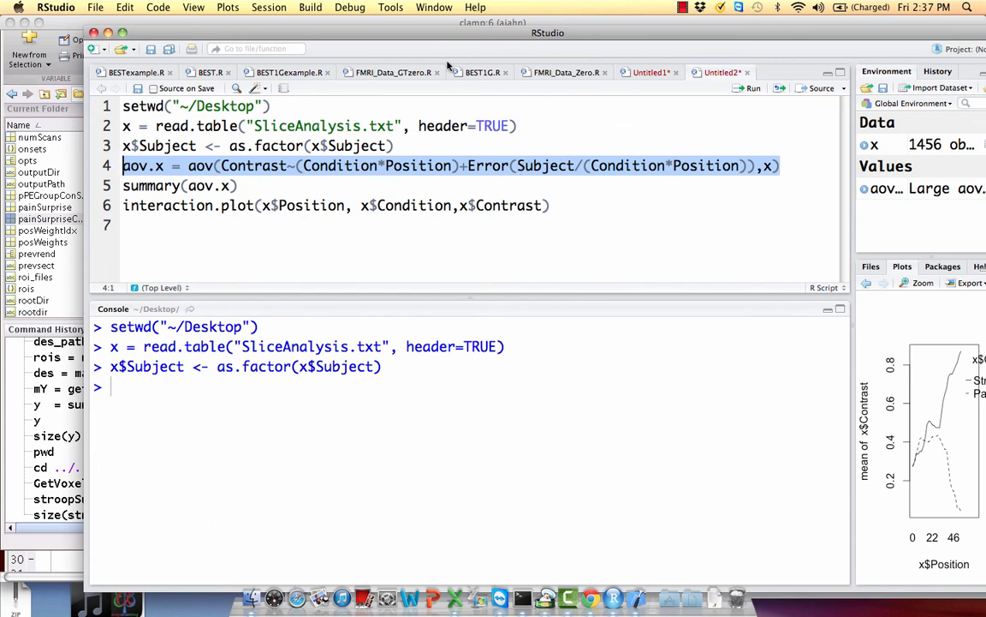
click(753, 89)
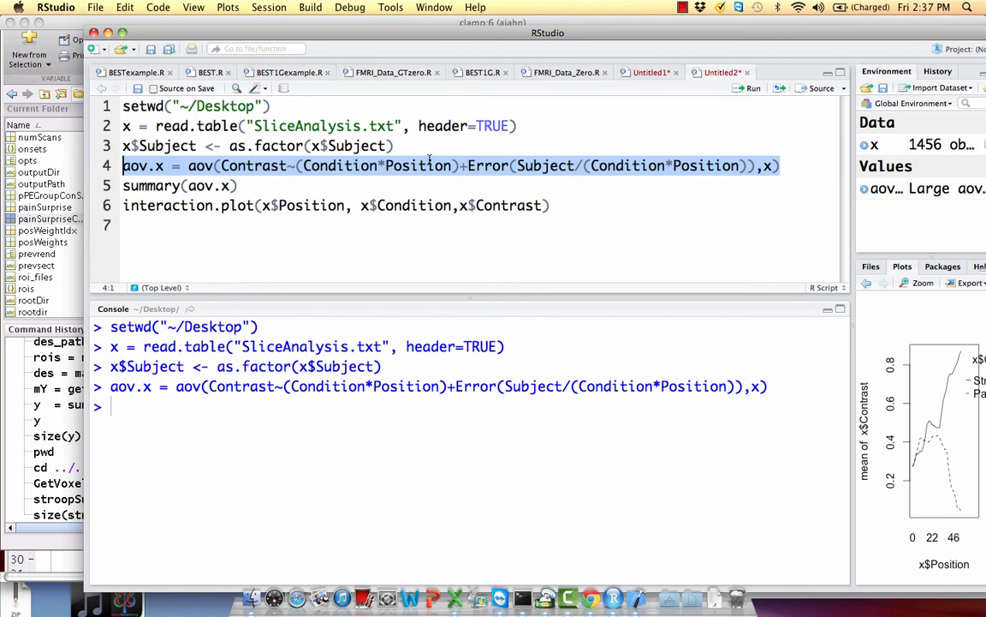
drag(236, 185, 123, 185)
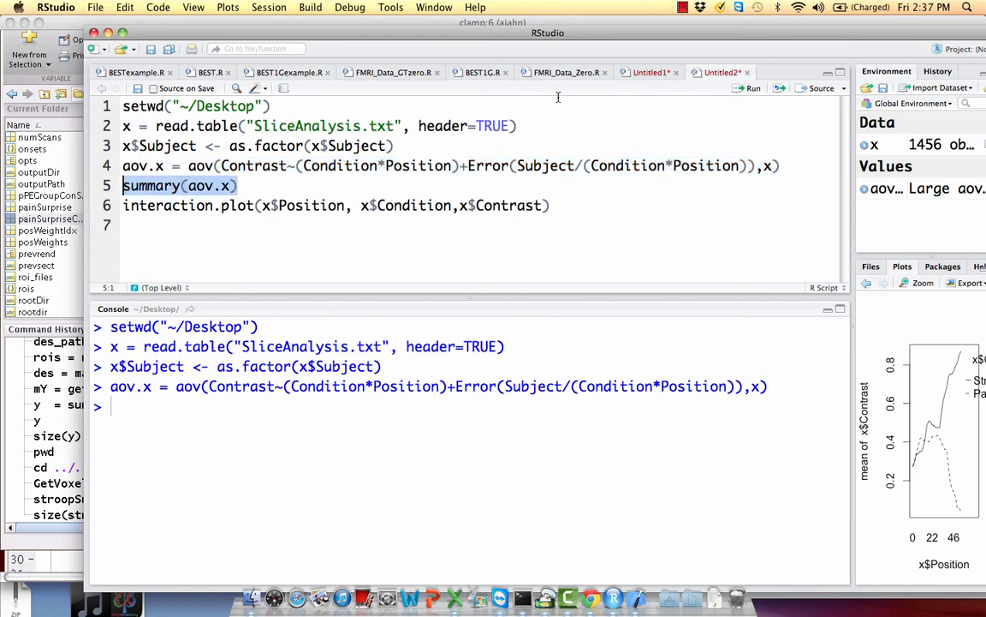
click(751, 91)
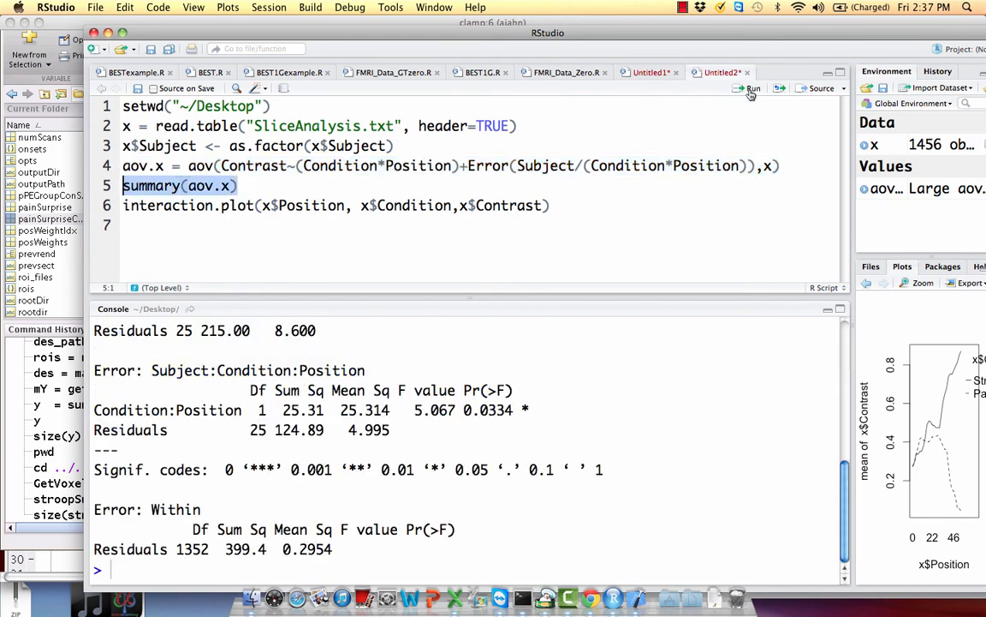
- Examine the Pr(>F) values for Condition, Position and the Condition:Position interaction in the ANOVA summary
scroll(545, 370, up, 5)
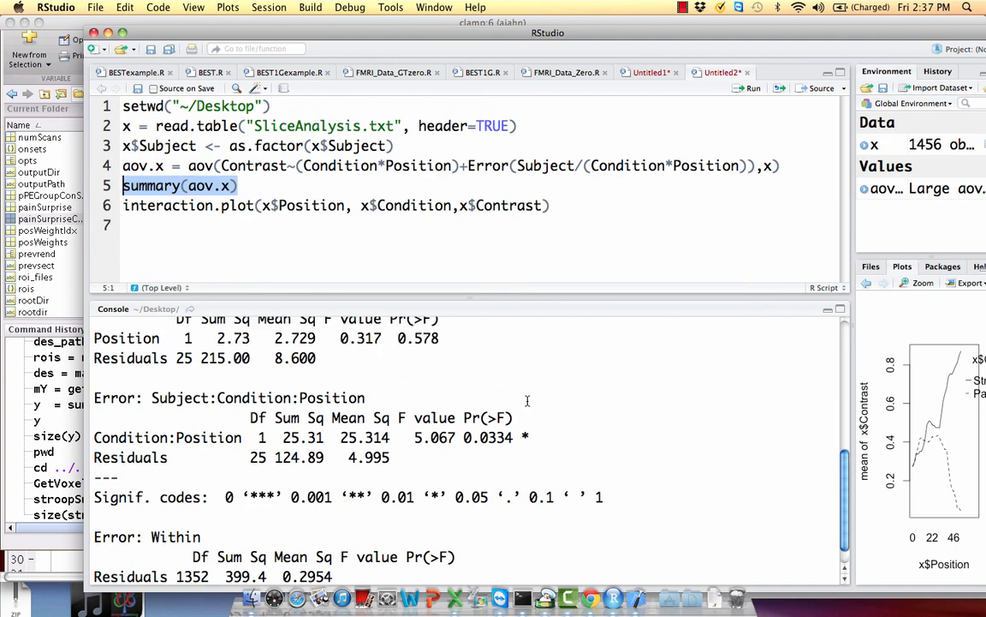
scroll(518, 403, down, 5)
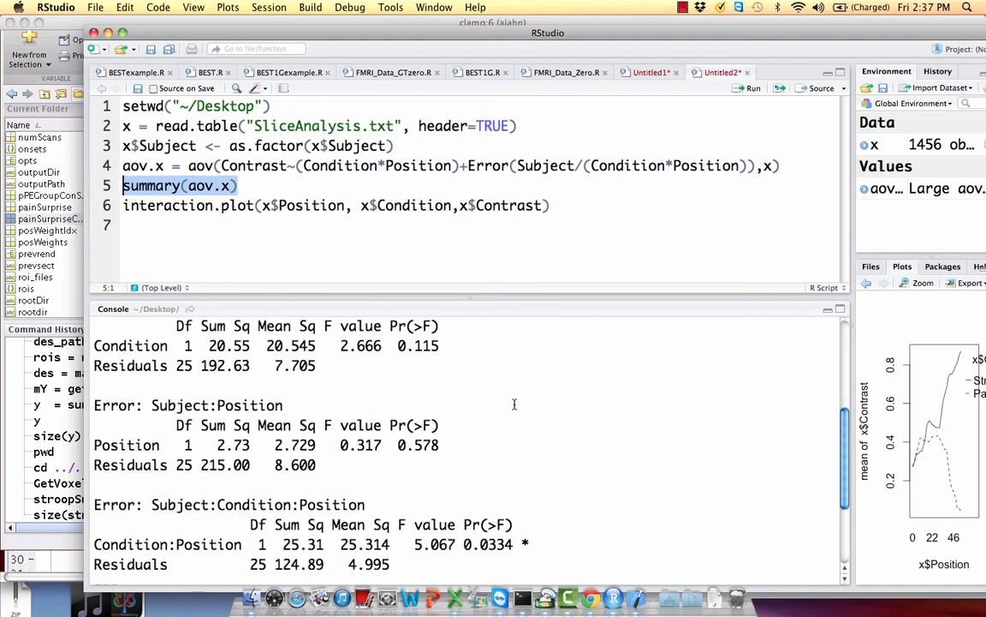
scroll(451, 377, up, 1)
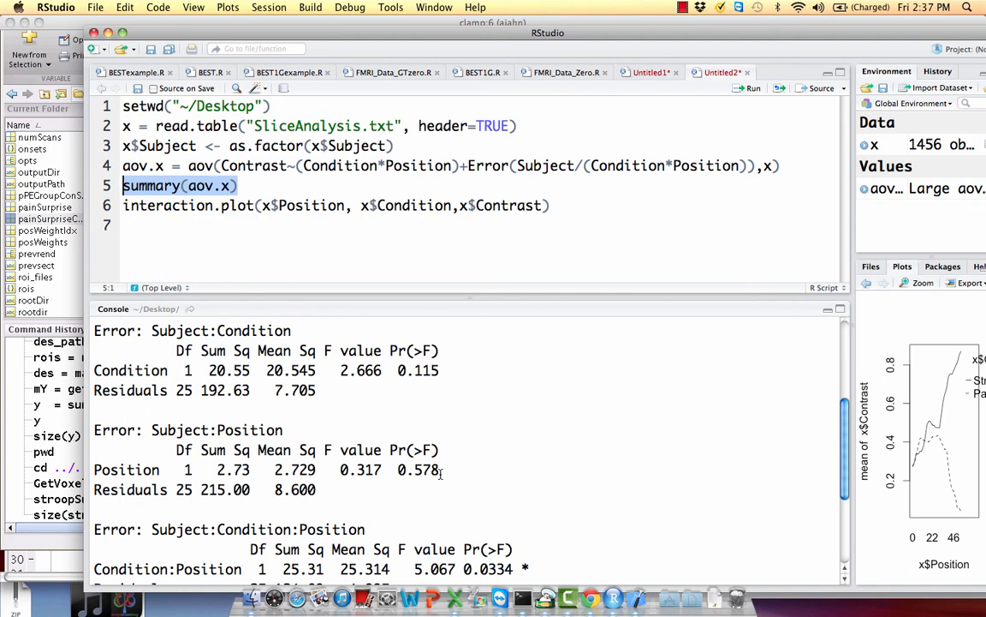
drag(441, 473, 392, 471)
scroll(509, 477, down, 5)
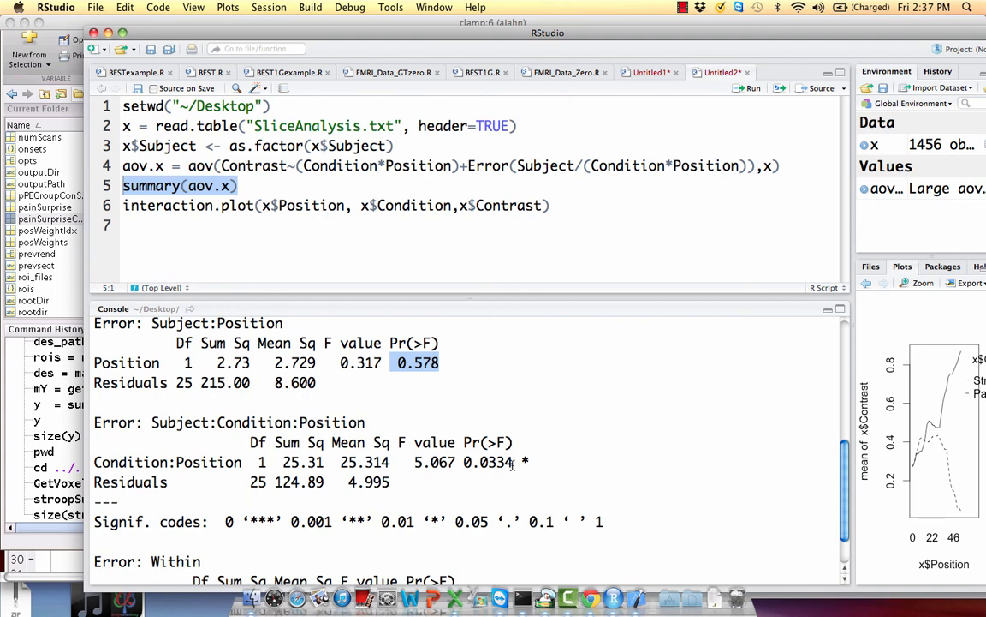
drag(513, 464, 465, 463)
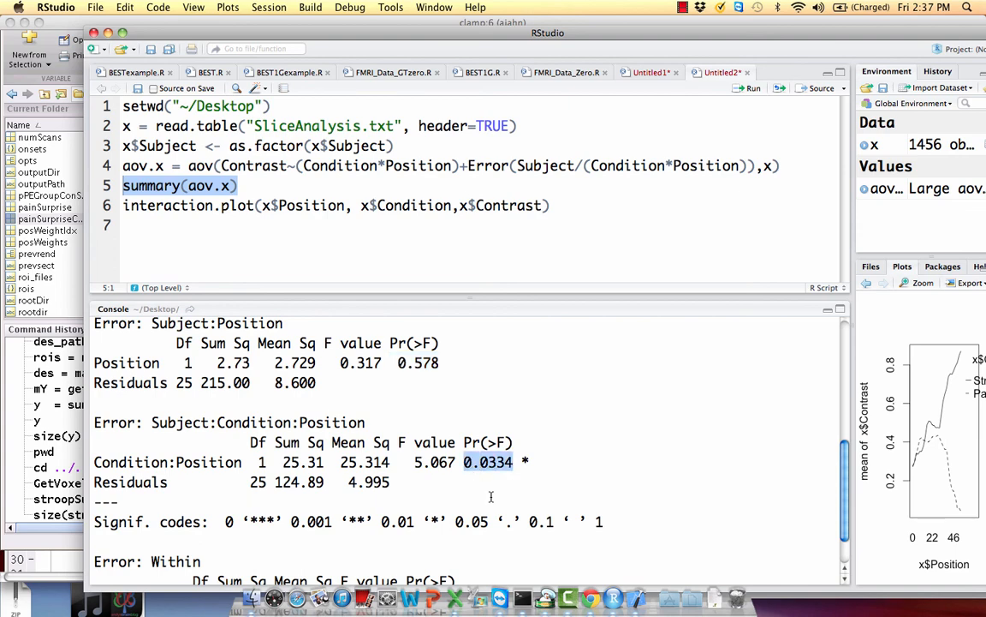
scroll(491, 496, down, 3)
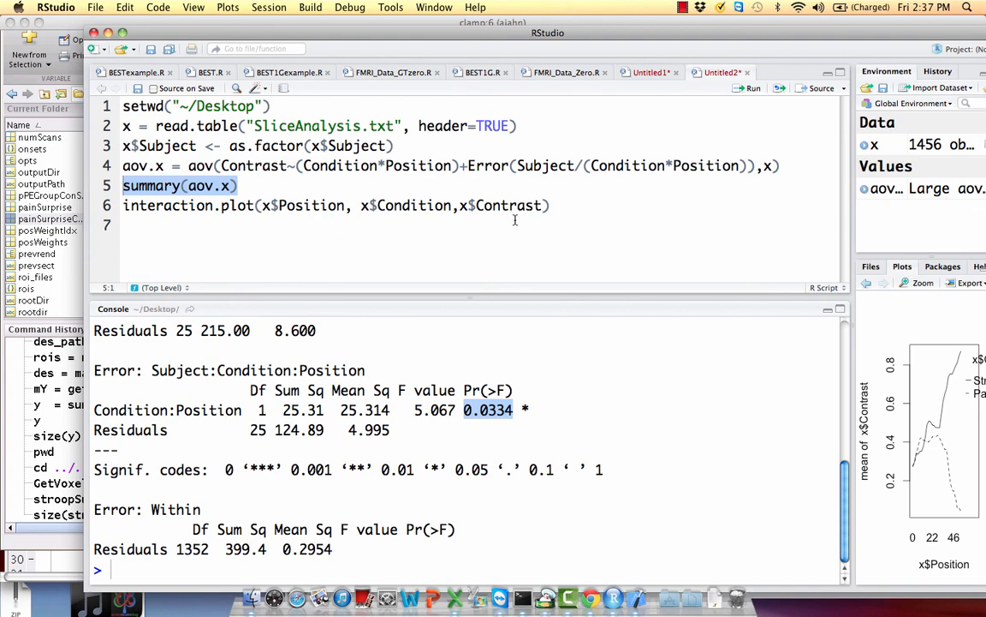
- Run the script line interaction.plot(x$Position, x$Condition,x$Contrast) and enlarge the plot area, moving the window so the whole plot fits on screen
drag(574, 206, 124, 206)
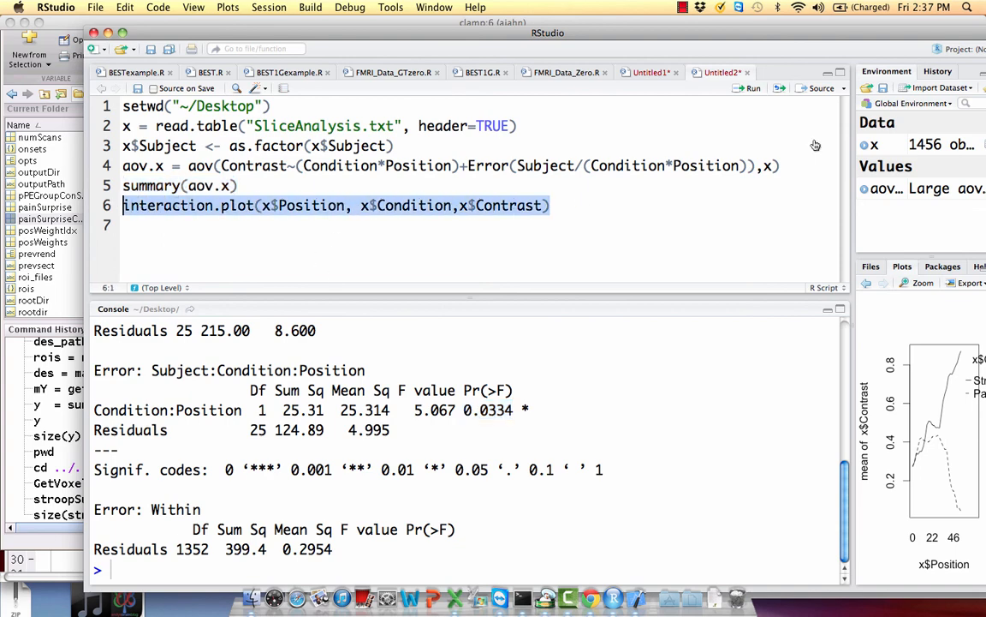
click(747, 88)
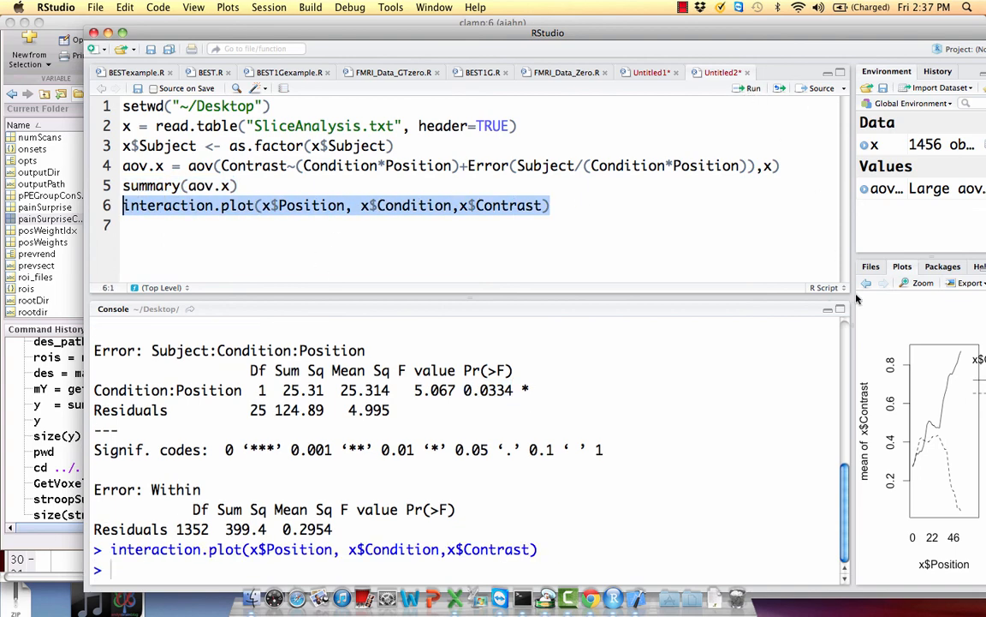
drag(853, 297, 611, 297)
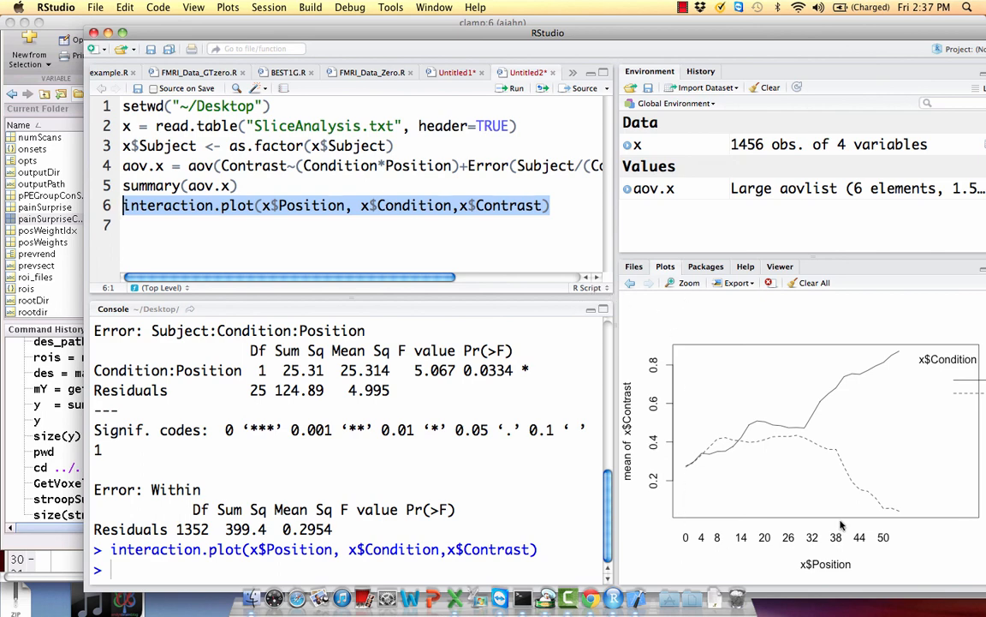
drag(701, 38, 561, 34)
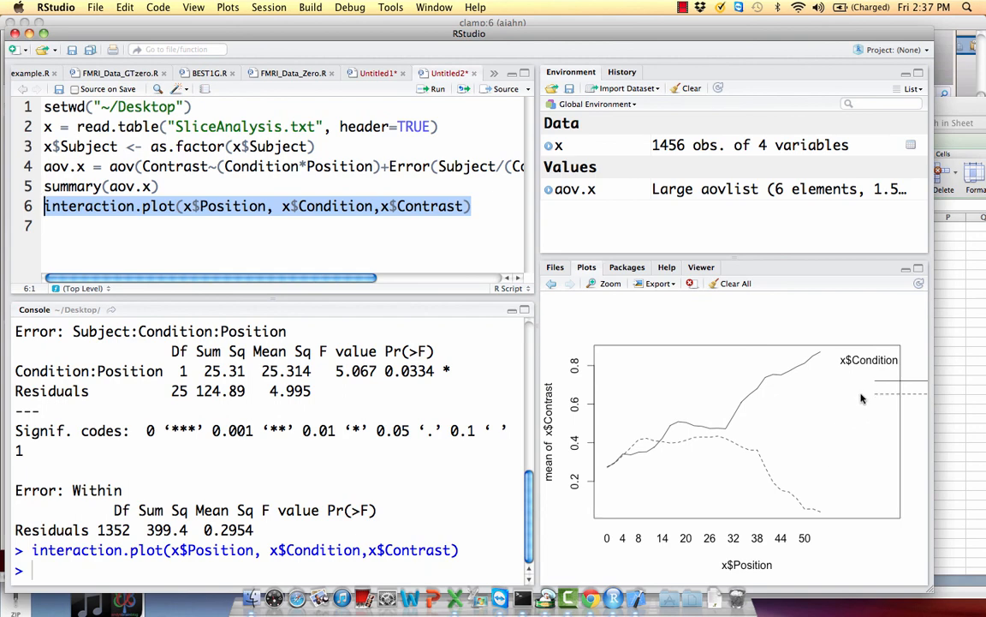